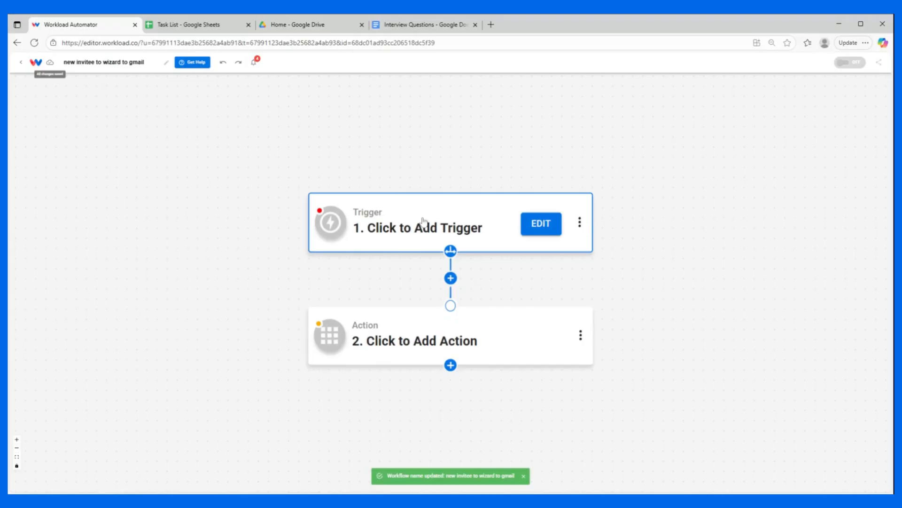
Step: Set the workflow trigger to Calendly's Invitee Created event and accept the connected Calendly account
type("cale")
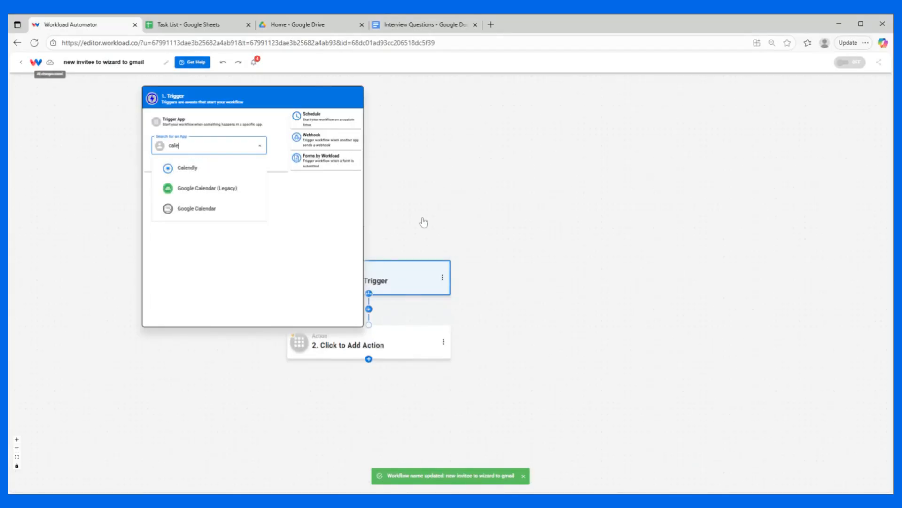
left_click(171, 168)
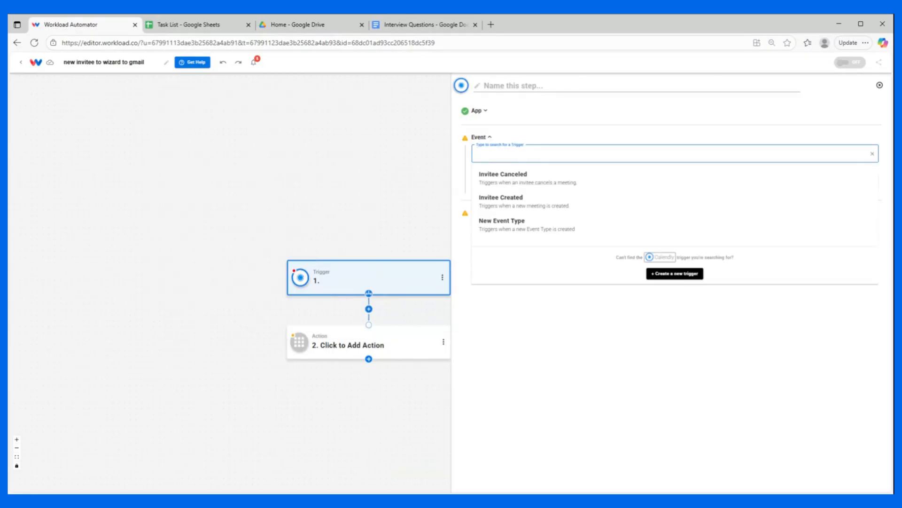
left_click(504, 205)
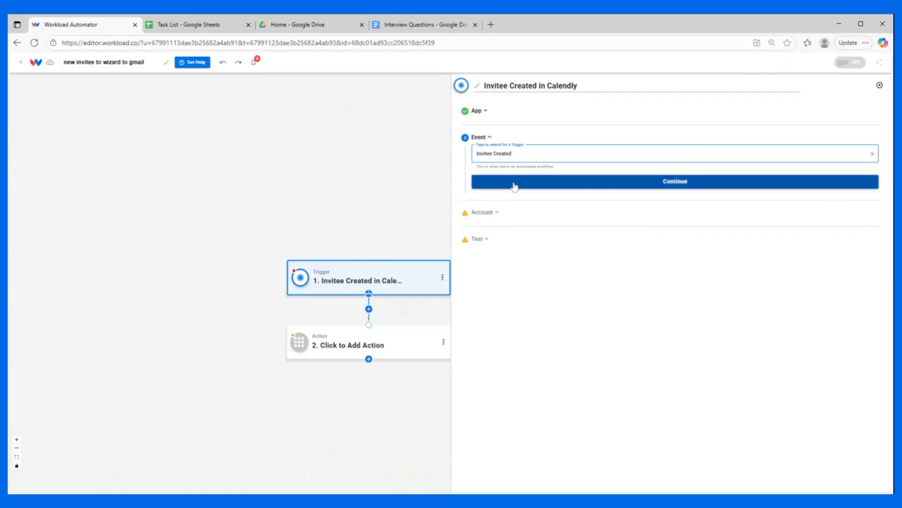
left_click(512, 183)
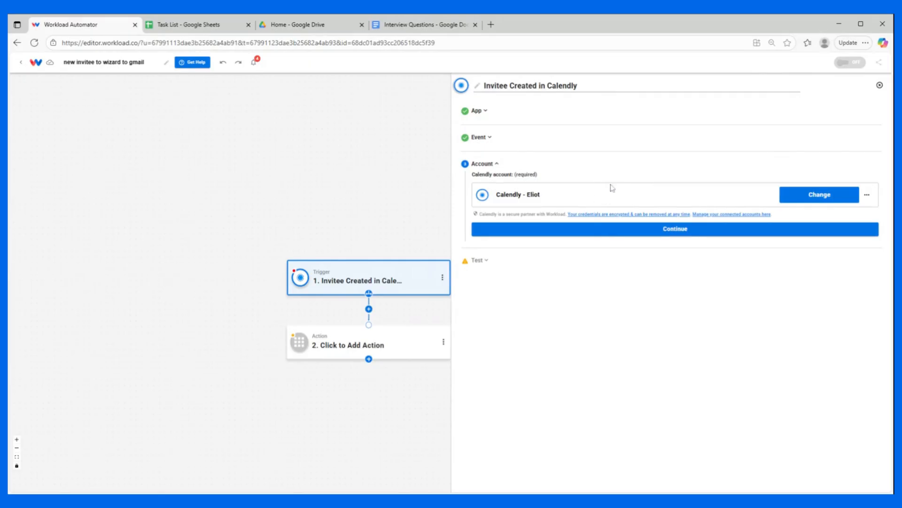
left_click(609, 230)
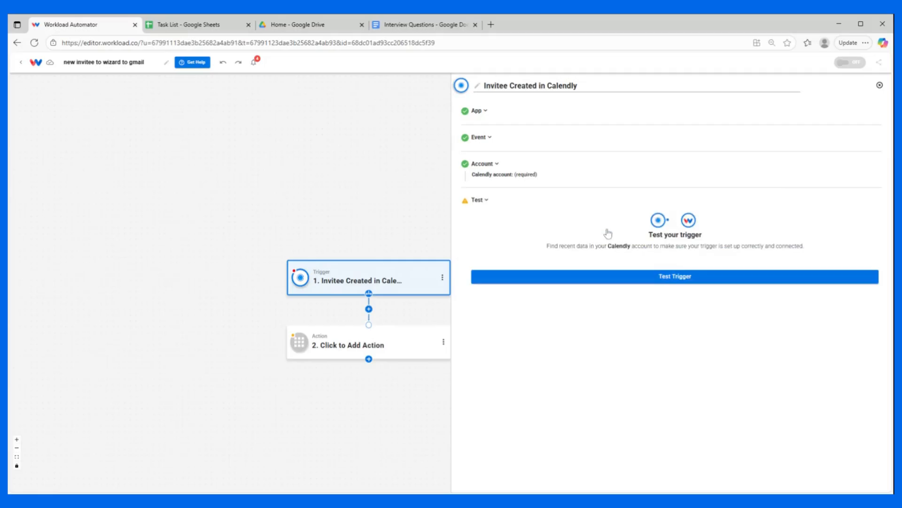
Step: Test the Calendly trigger, review the sample invitee data and continue to the second workflow step
left_click(587, 268)
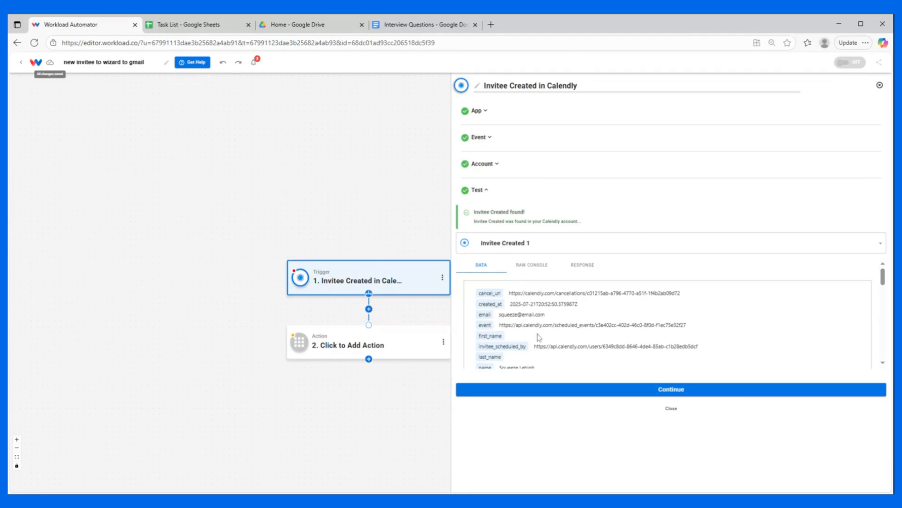
scroll(539, 316, "down", 1)
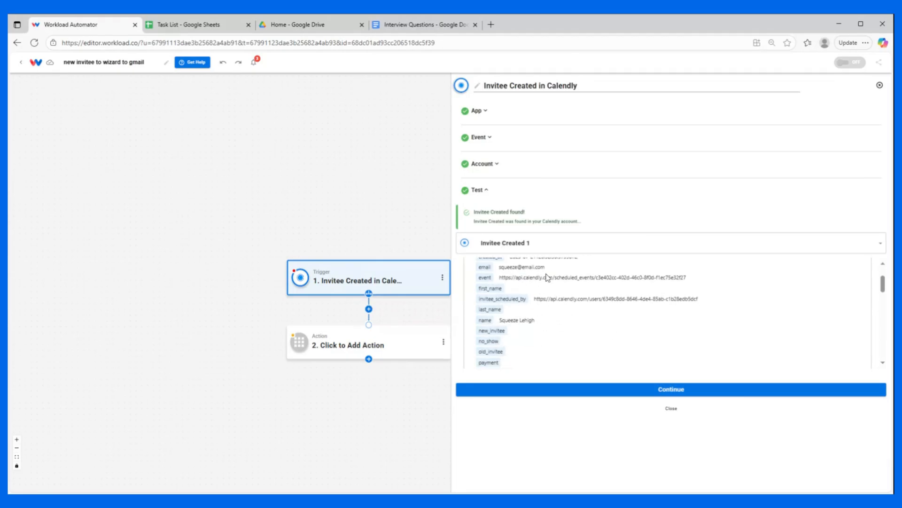
scroll(547, 277, "down", 5)
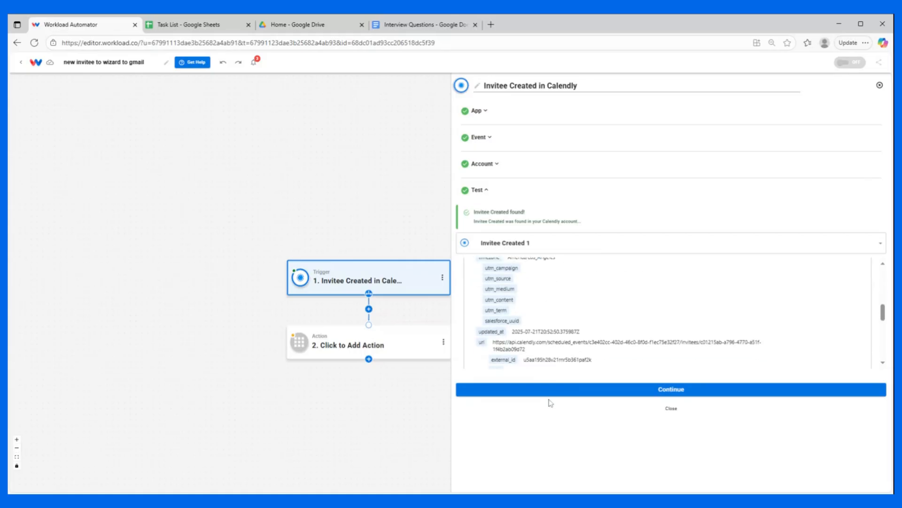
left_click(572, 392)
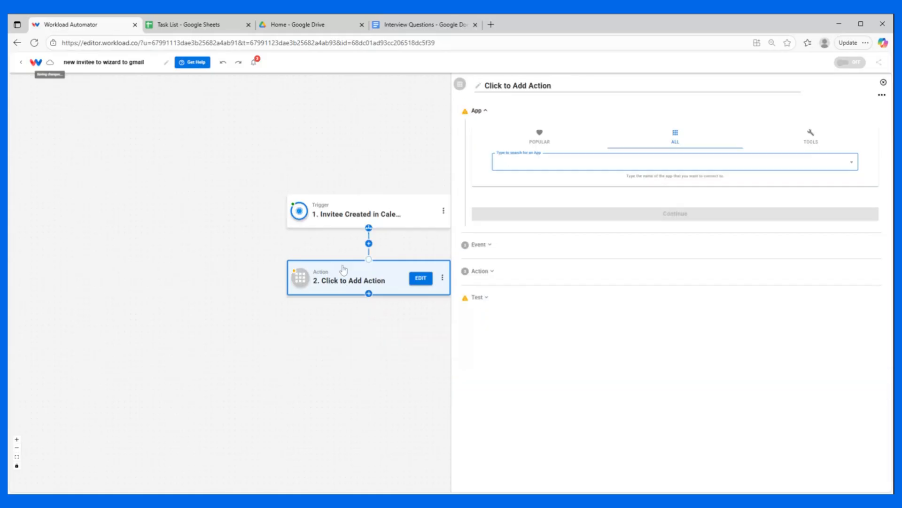
Step: Set the second workflow step to the AI Wizard by Workload tool with the Prompt Your Data event
left_click(811, 135)
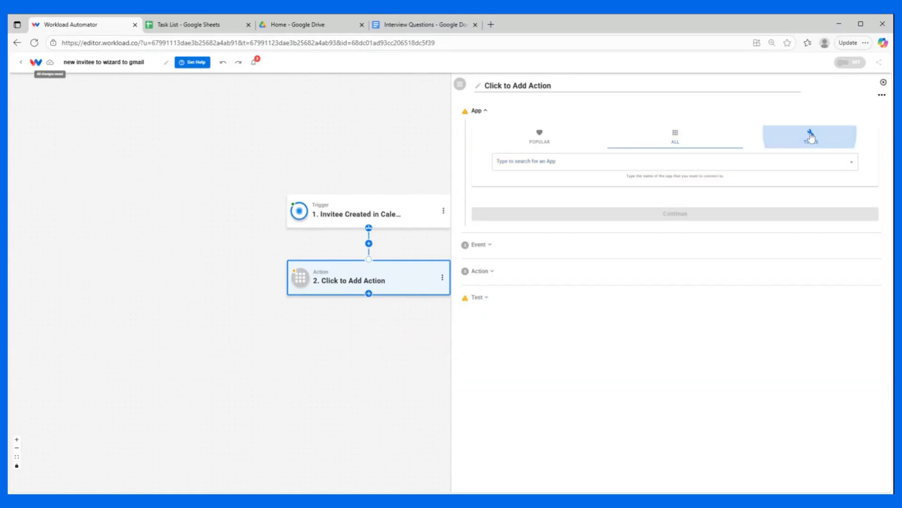
left_click(540, 162)
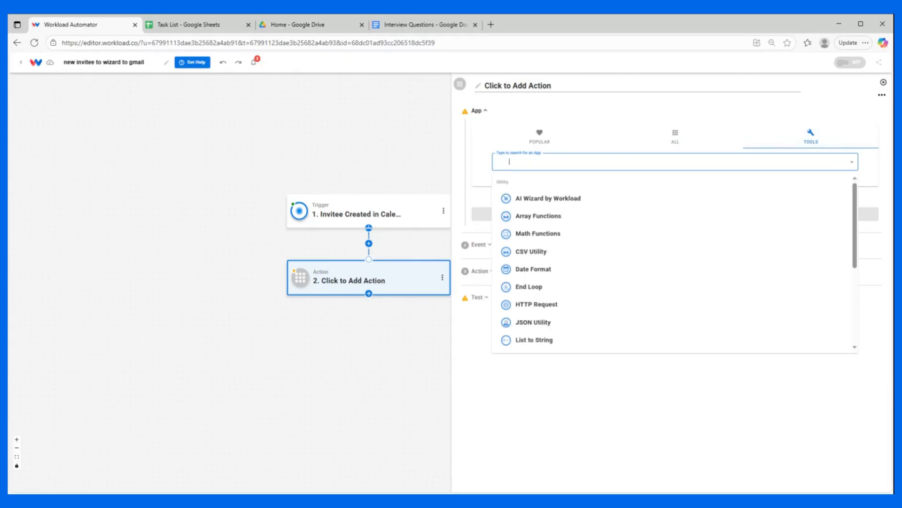
left_click(527, 200)
left_click(502, 162)
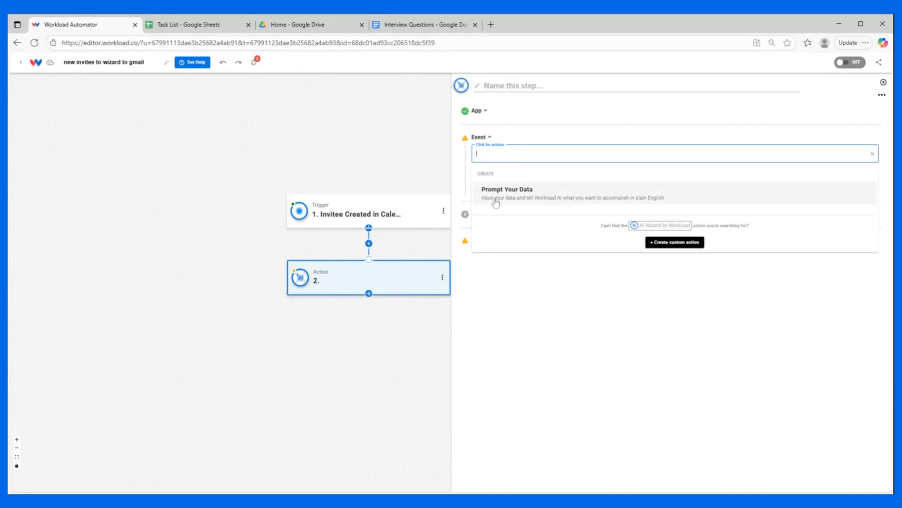
left_click(496, 200)
left_click(554, 189)
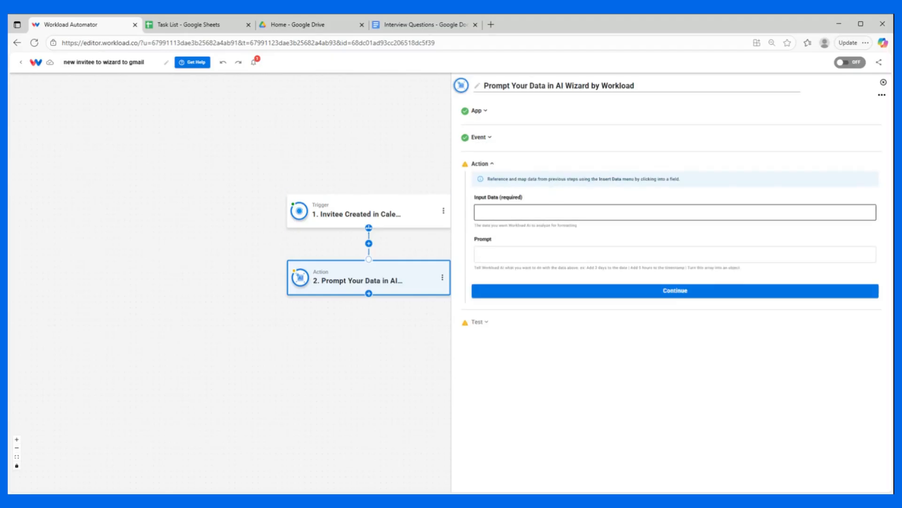
Step: Fill the wizard's Input Data with the invitee name, location phone number, event name and start_time from the Calendly trigger
left_click(564, 212)
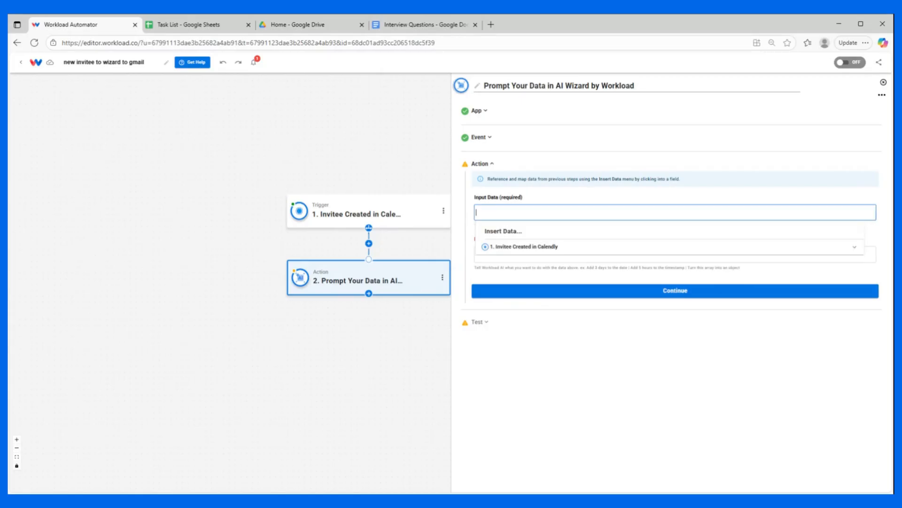
left_click(515, 247)
scroll(520, 258, "down", 2)
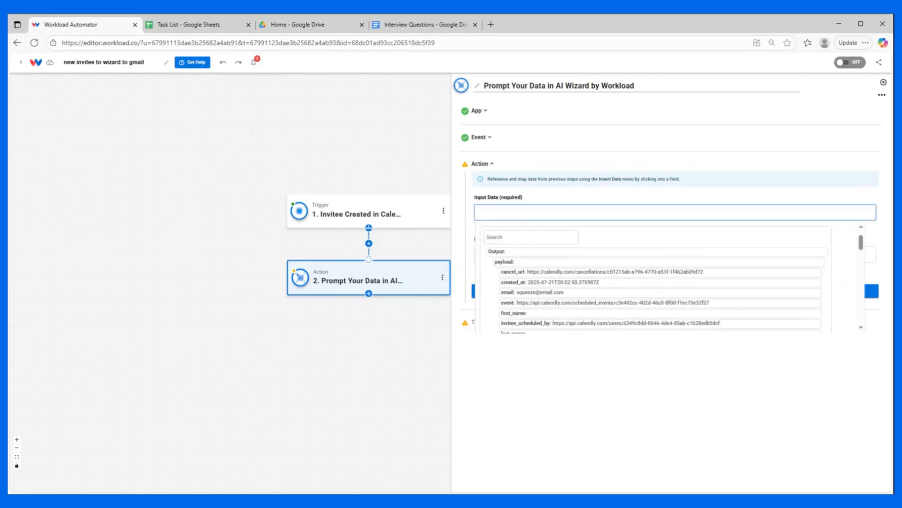
scroll(520, 268, "down", 2)
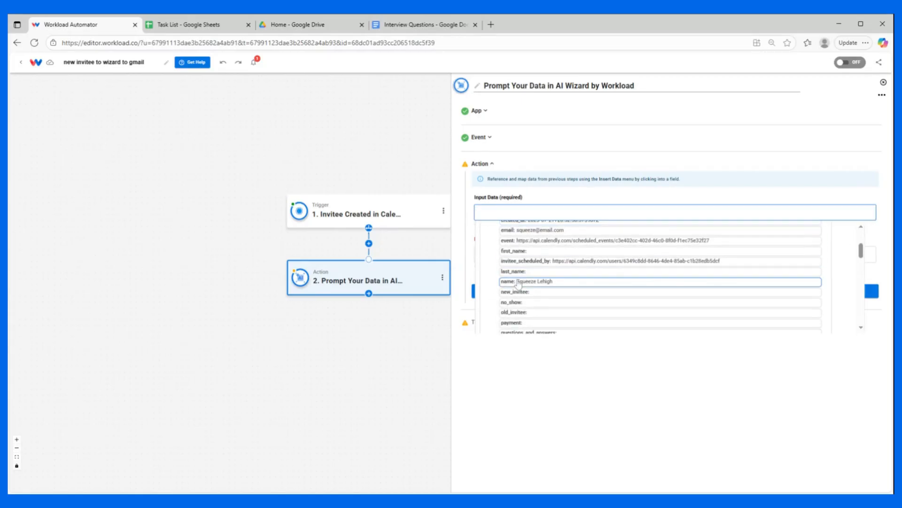
left_click(519, 282)
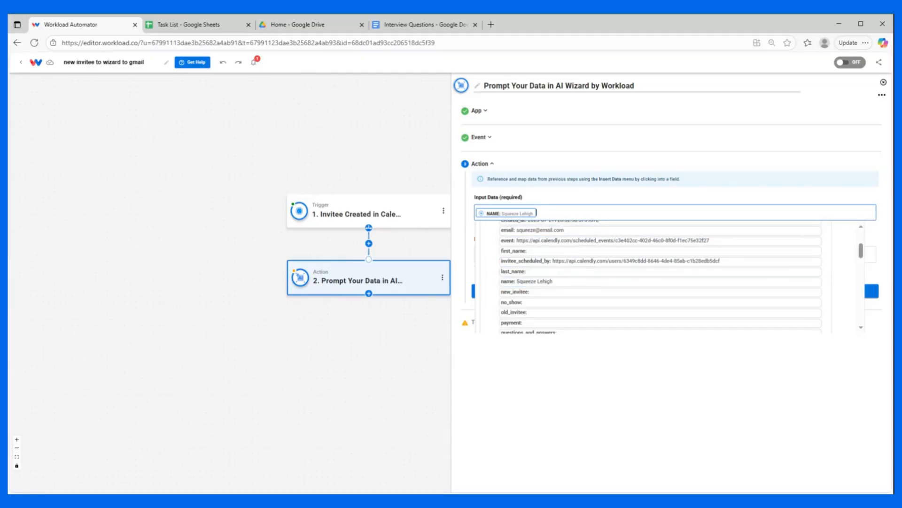
scroll(545, 291, "down", 10)
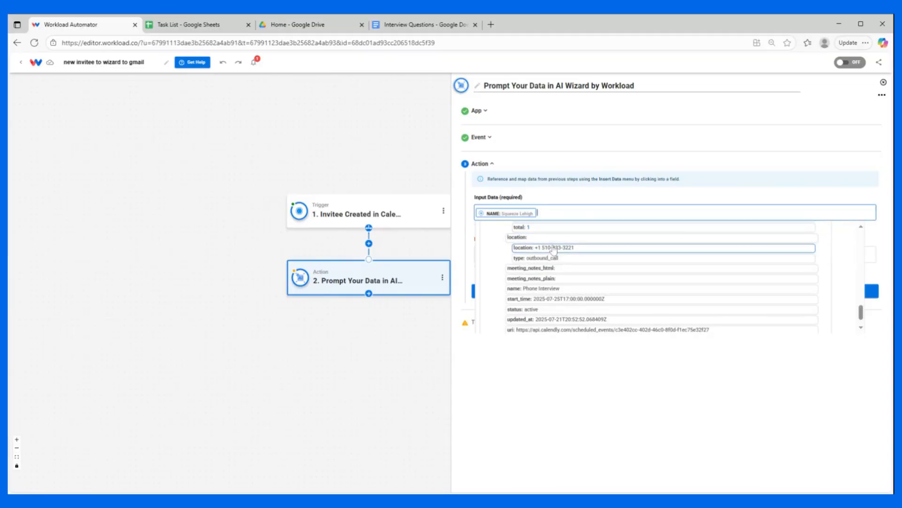
left_click(553, 247)
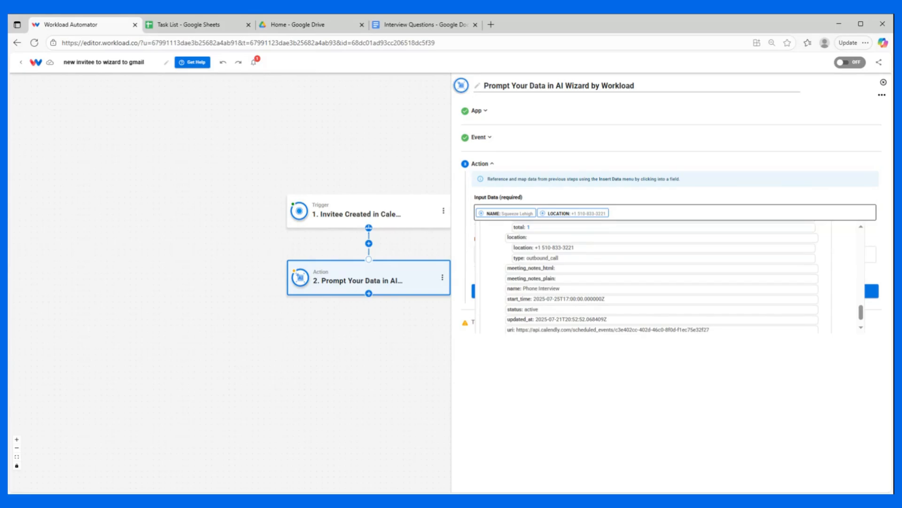
left_click(531, 288)
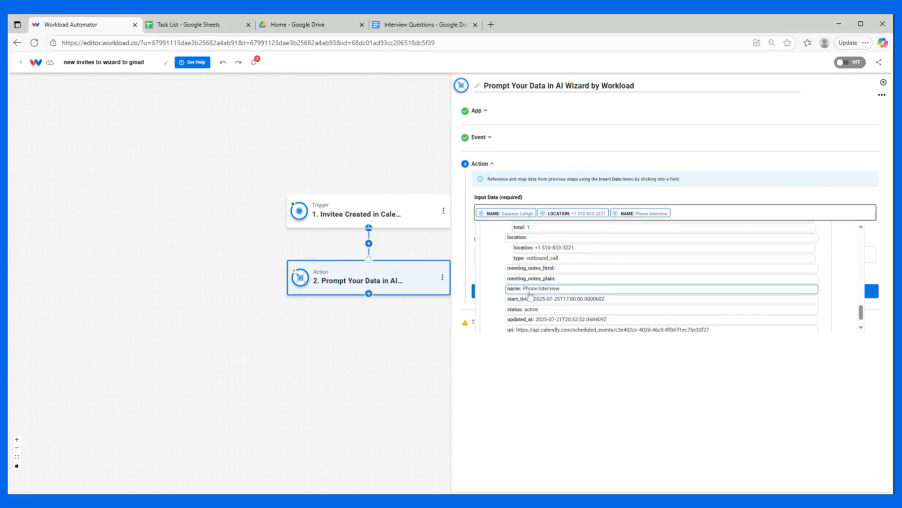
scroll(611, 258, "down", 2)
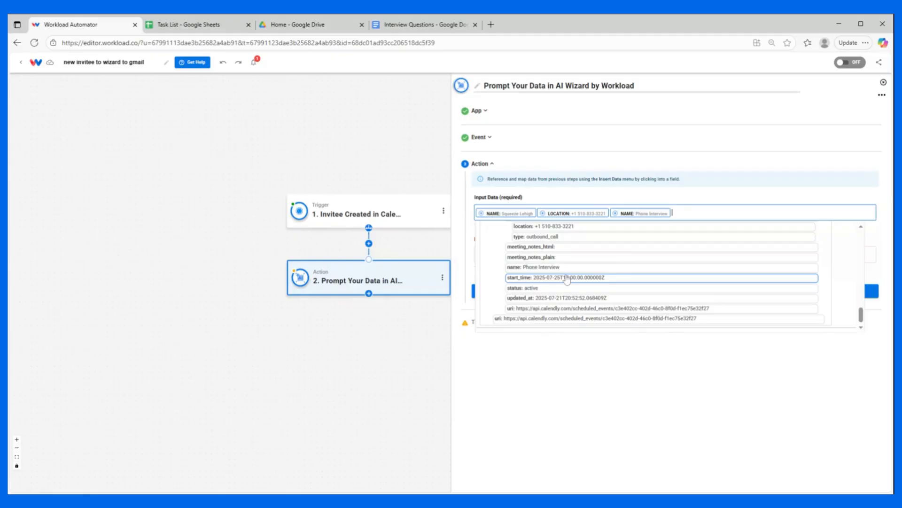
left_click(567, 278)
left_click(585, 190)
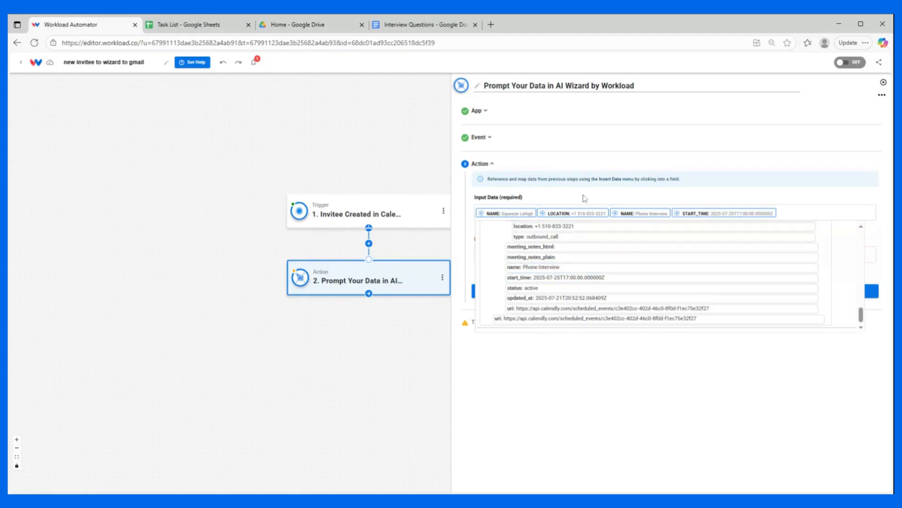
Step: Paste a prompt for composing a phone interview confirmation email that mentions attached questions and closes as Hiring Manager, and continue to testing
left_click(486, 254)
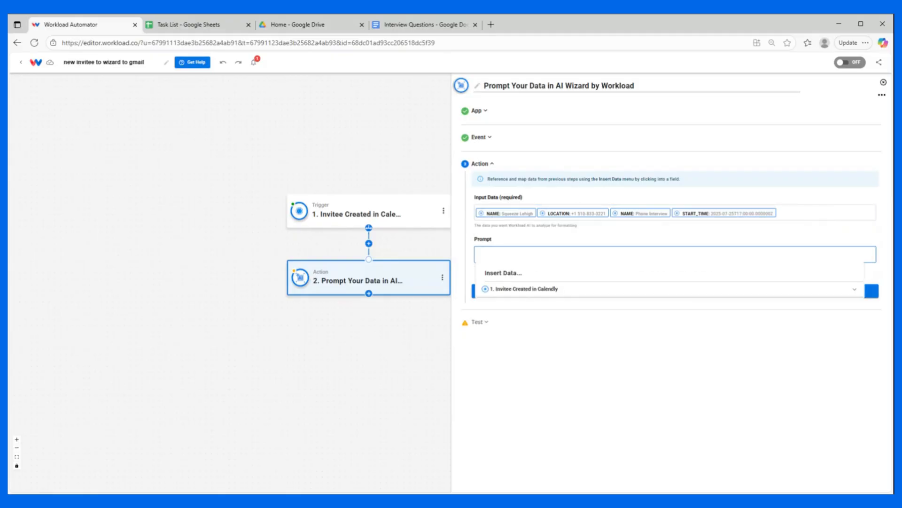
key("ctrl+v")
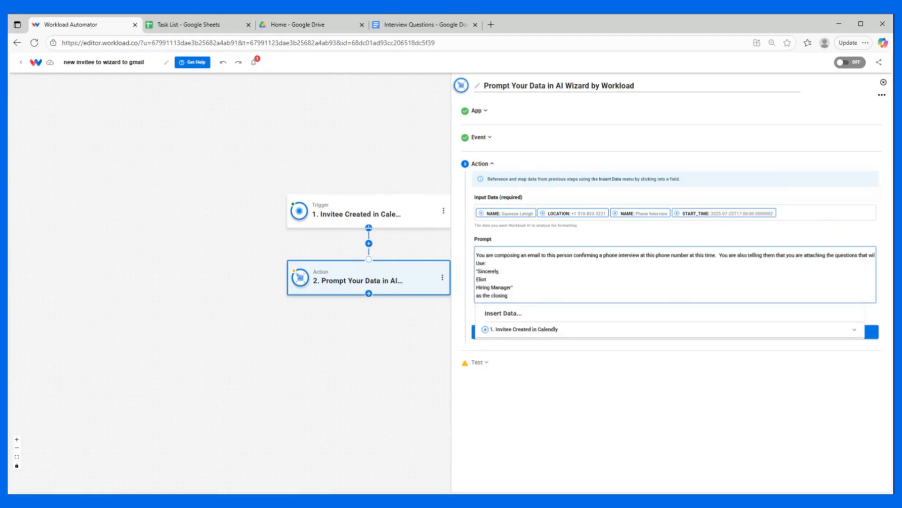
left_click_drag(748, 256, 843, 255)
left_click_drag(476, 255, 440, 267)
left_click(486, 263)
left_click(548, 240)
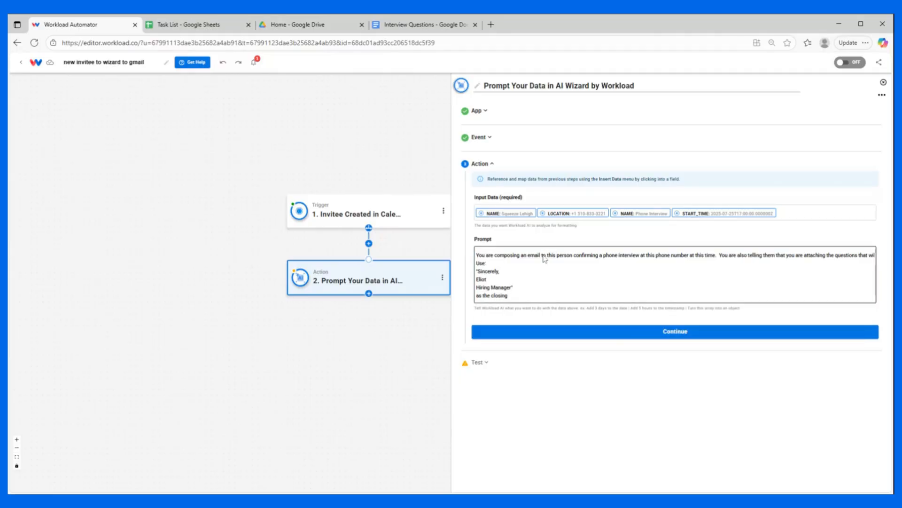
left_click(634, 334)
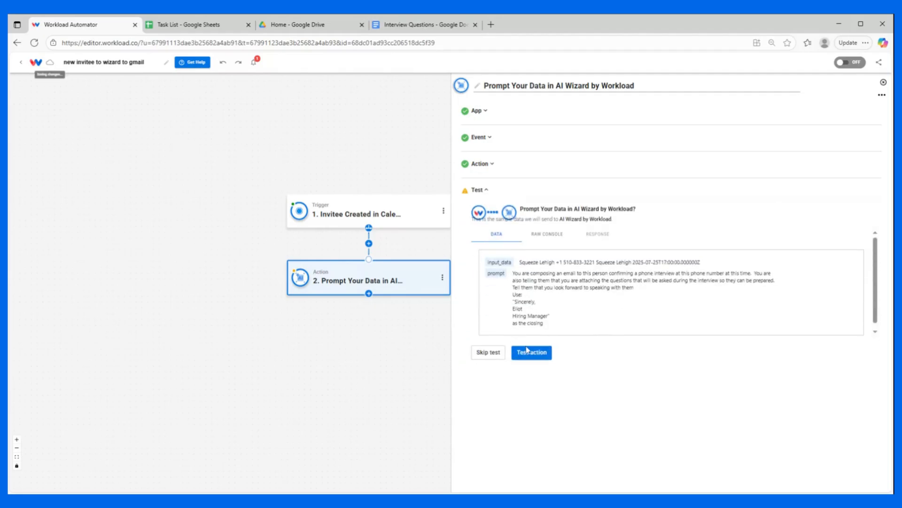
Step: Test the AI Wizard action, review the generated email body, subject and attachment fields, and finish the step
left_click(527, 354)
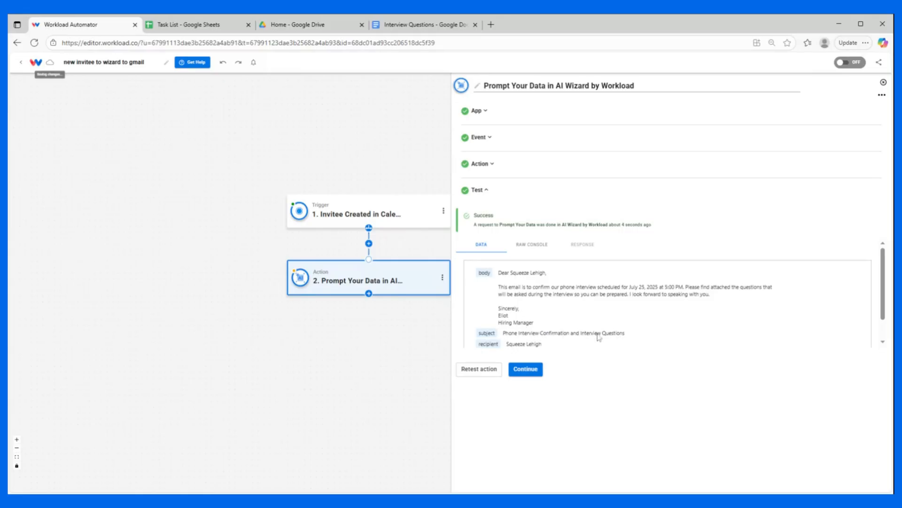
scroll(517, 334, "down", 1)
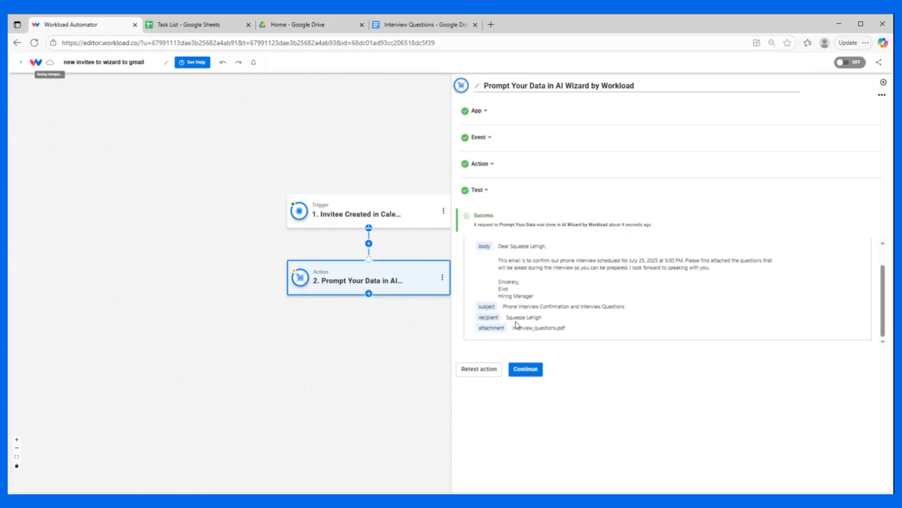
left_click(526, 369)
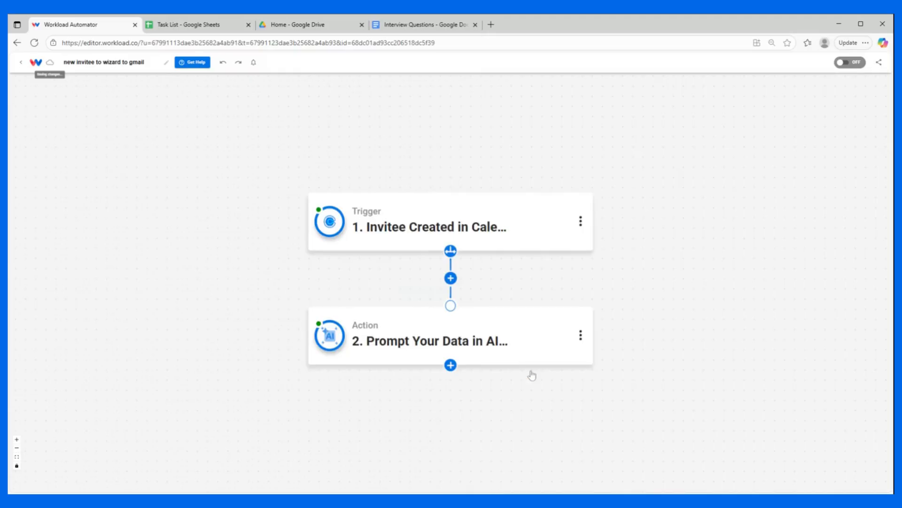
Step: Add a third workflow action using Google Gmail with the Send Email with Attachment event
left_click(450, 366)
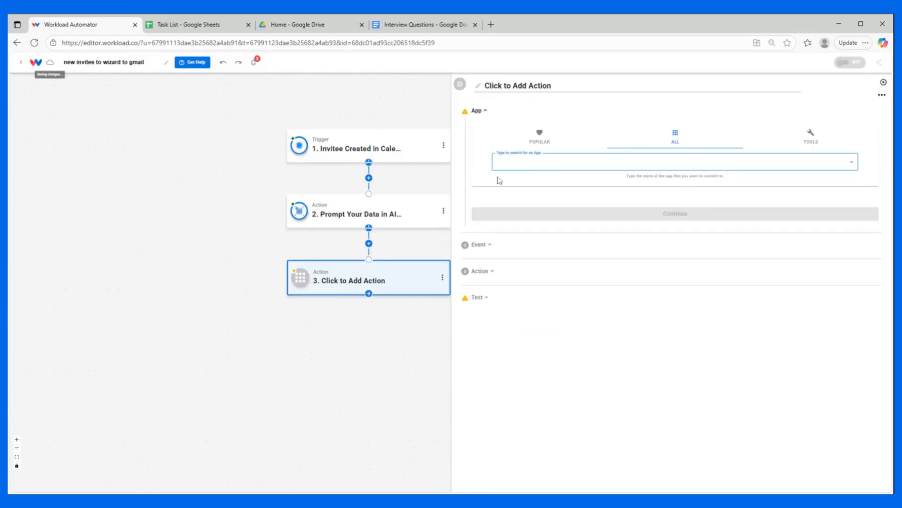
type("gmai")
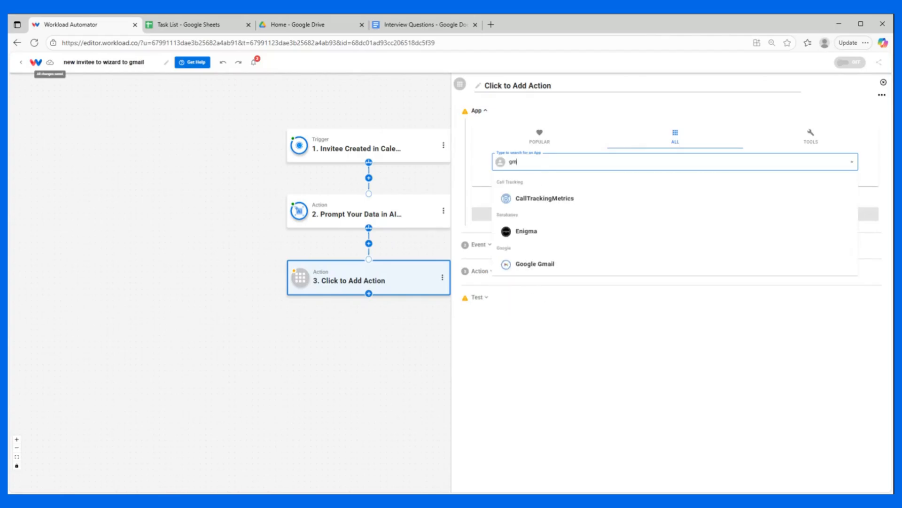
left_click(531, 198)
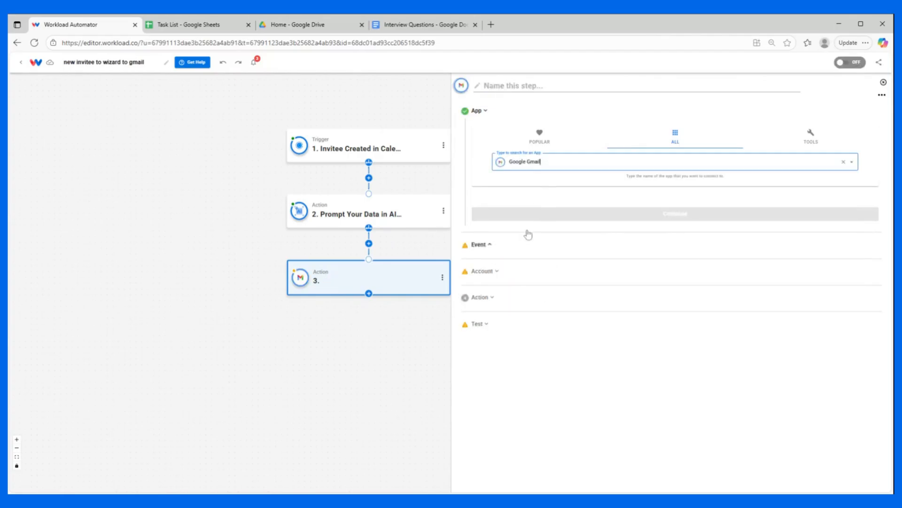
left_click(529, 212)
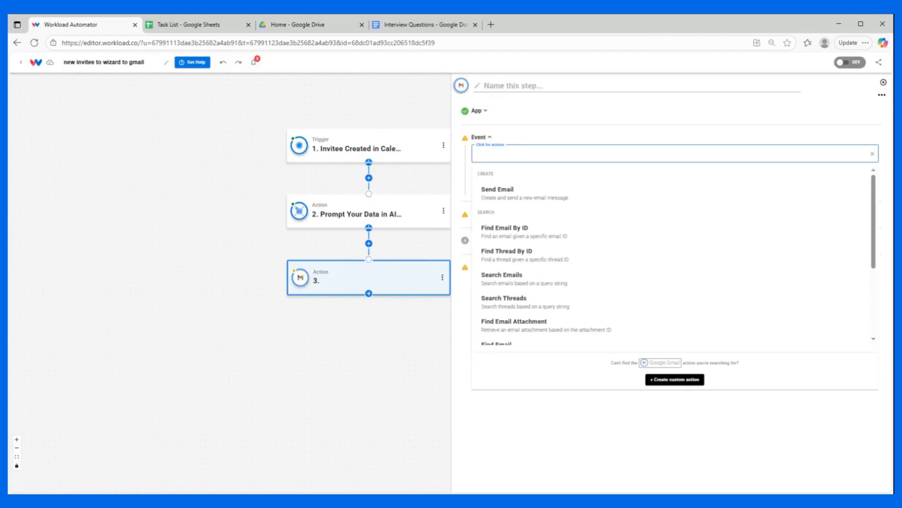
scroll(517, 226, "down", 3)
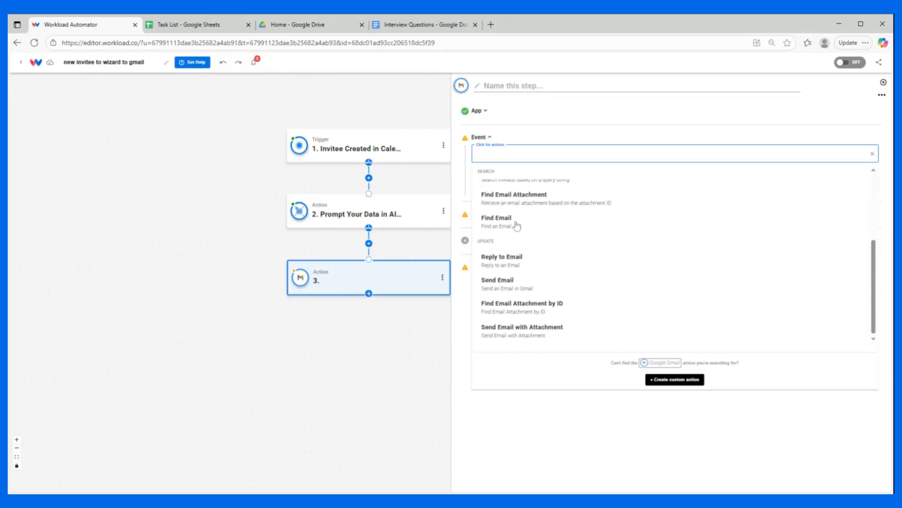
left_click(515, 333)
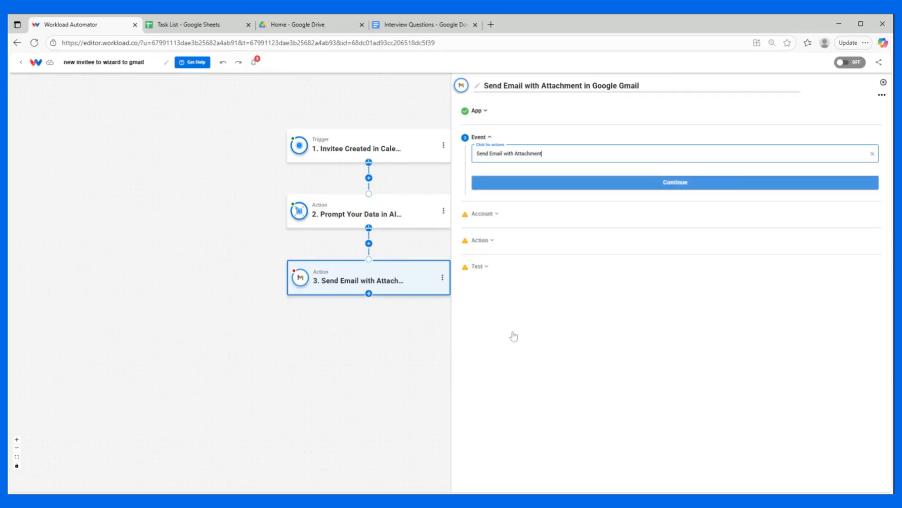
Step: Keep the Send Email with Attachment event and the connected Gmail account, and map the recipient to the invitee email from the Calendly trigger
left_click(529, 184)
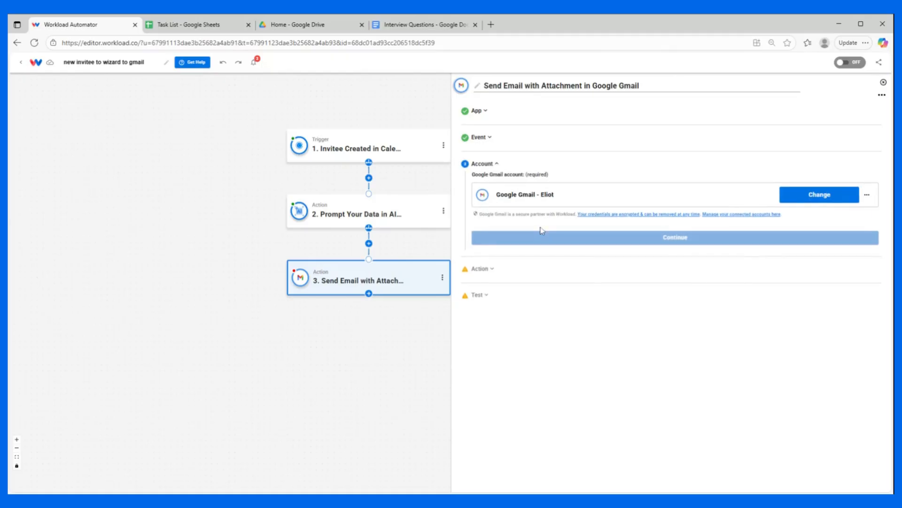
left_click(617, 238)
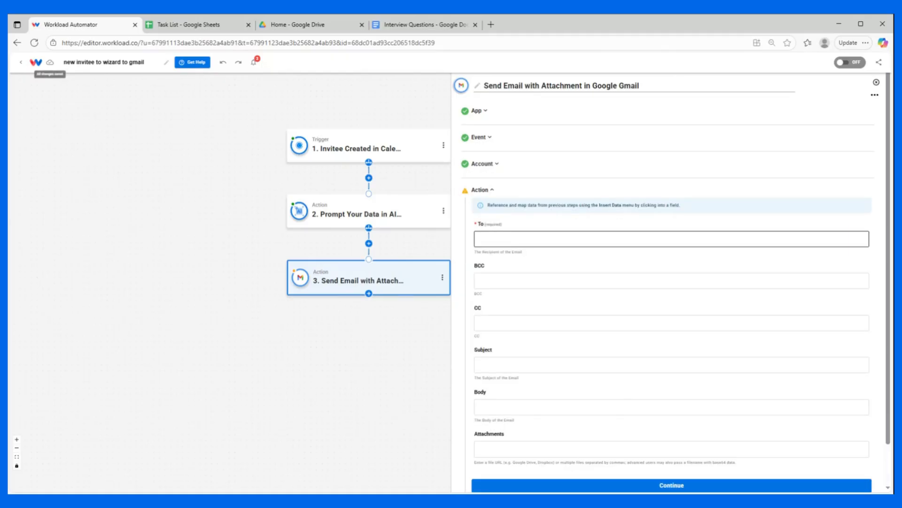
left_click(480, 239)
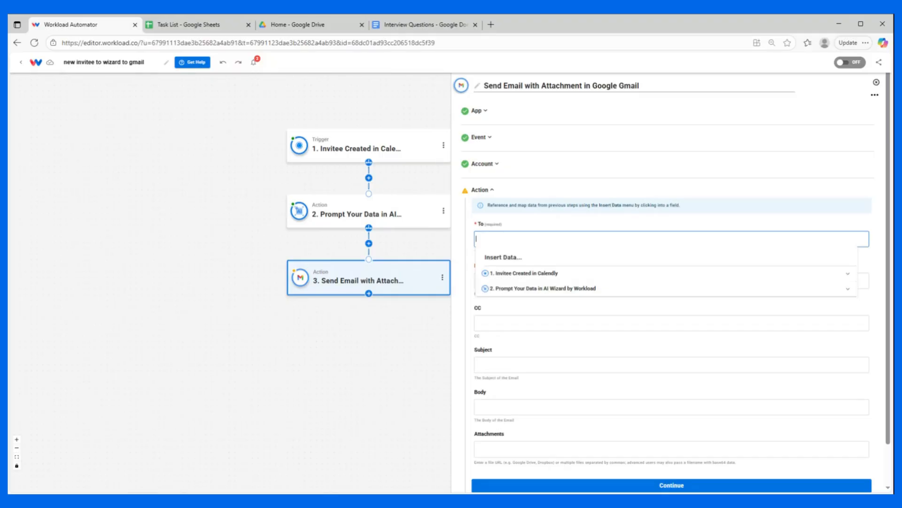
left_click(493, 275)
scroll(527, 314, "down", 1)
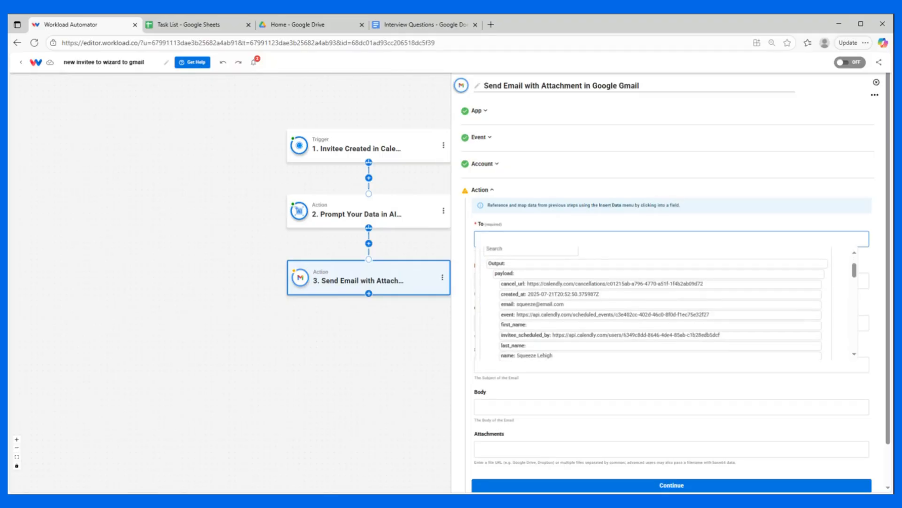
left_click(528, 304)
left_click(540, 218)
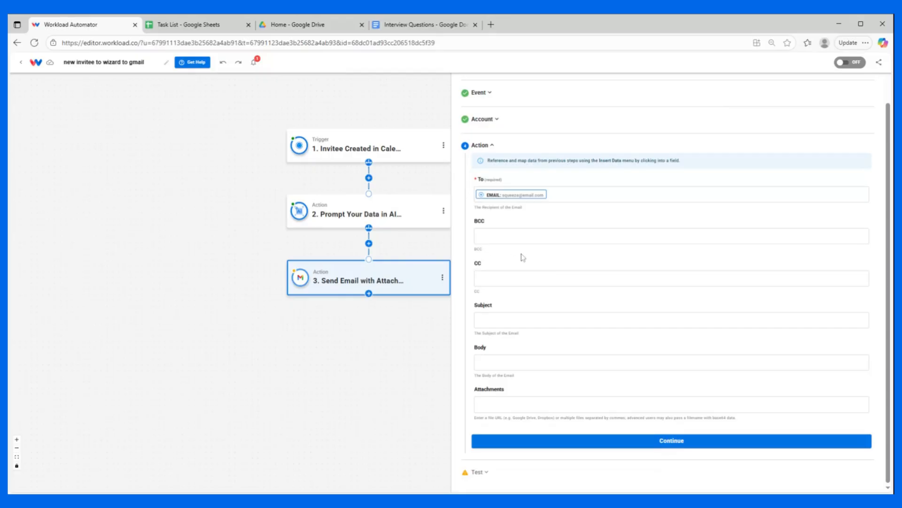
Step: Map the email's Subject and Body to the subject and body outputs of the AI Wizard step
left_click(521, 320)
left_click(517, 370)
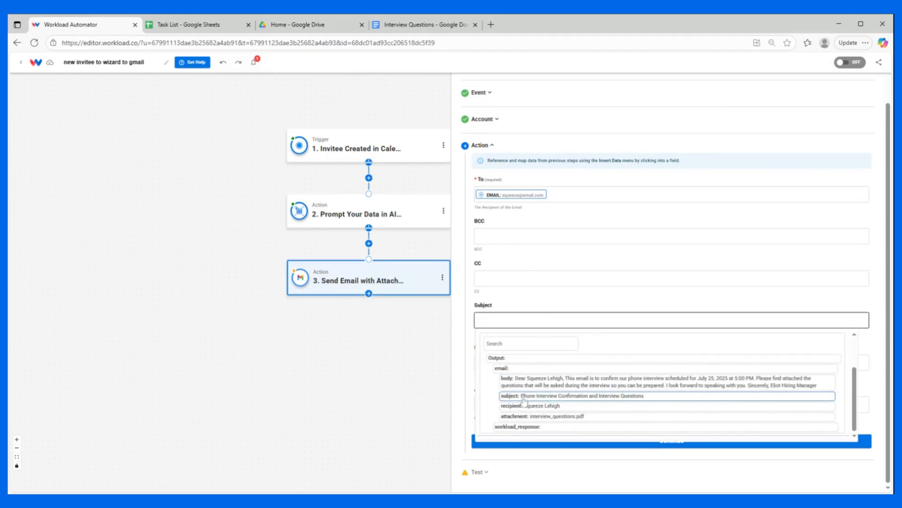
left_click(522, 395)
left_click(484, 363)
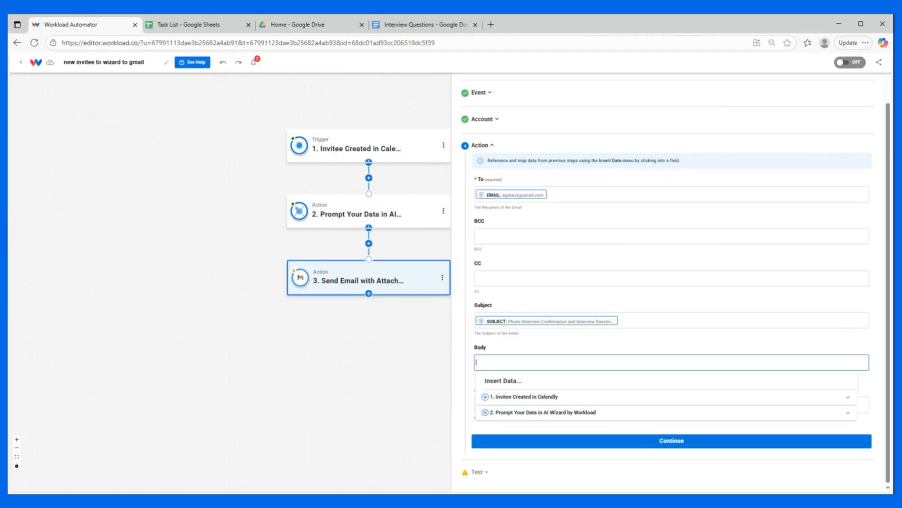
left_click(533, 416)
scroll(534, 417, "down", 3)
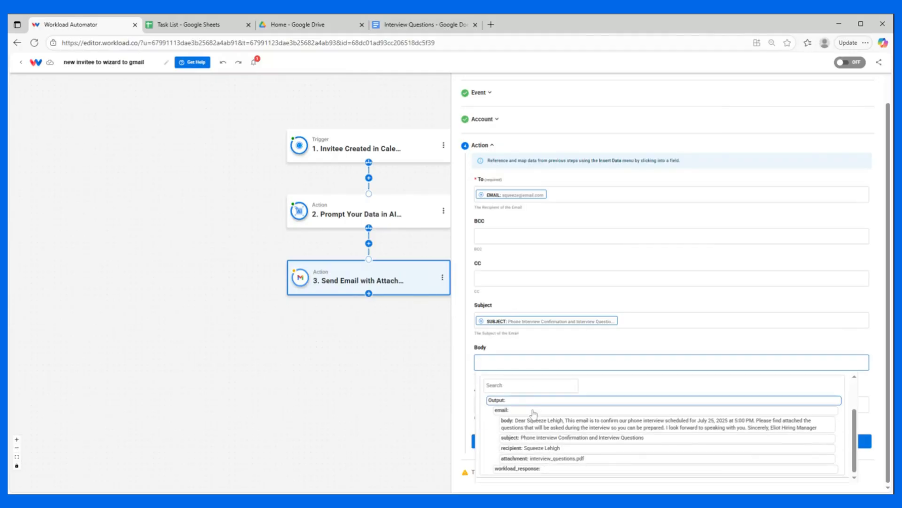
left_click(539, 428)
left_click(568, 339)
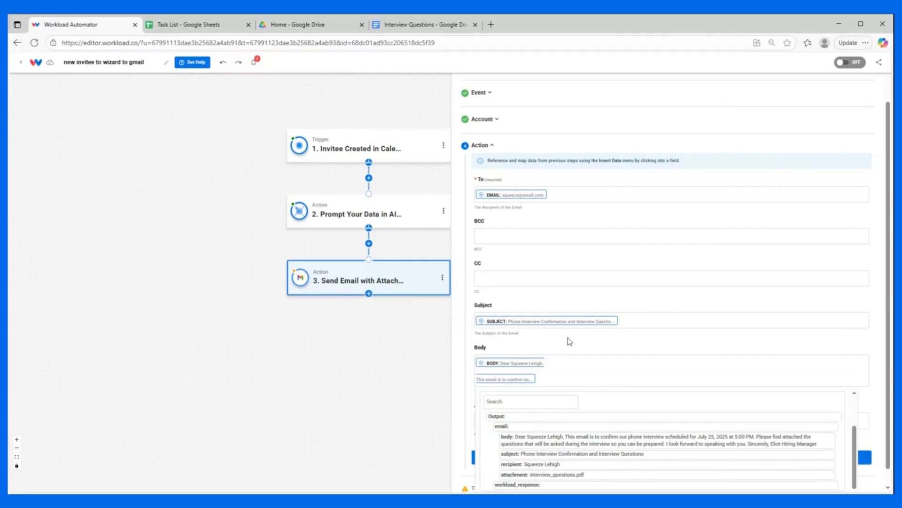
Step: Copy the sharing link of the Interview Questions Google Doc and paste it into the Gmail action's Attachments field
scroll(506, 398, "down", 1)
left_click(521, 407)
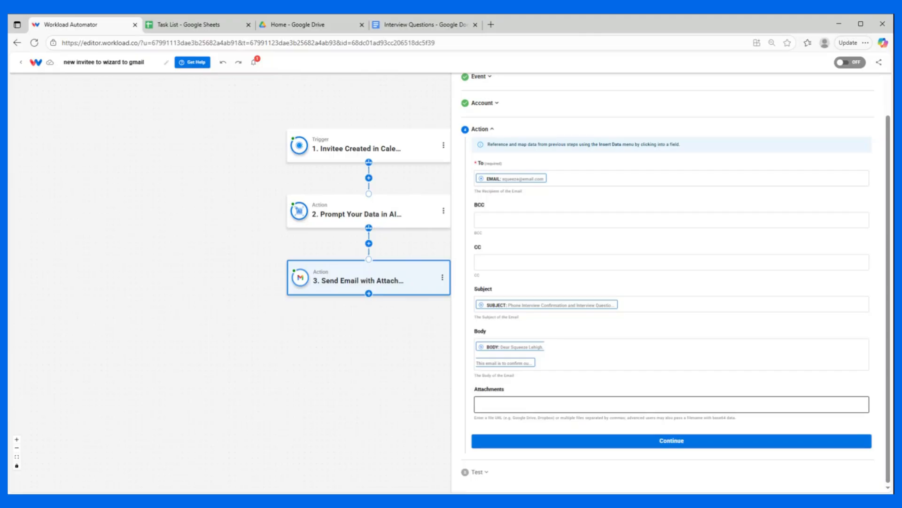
left_click(418, 27)
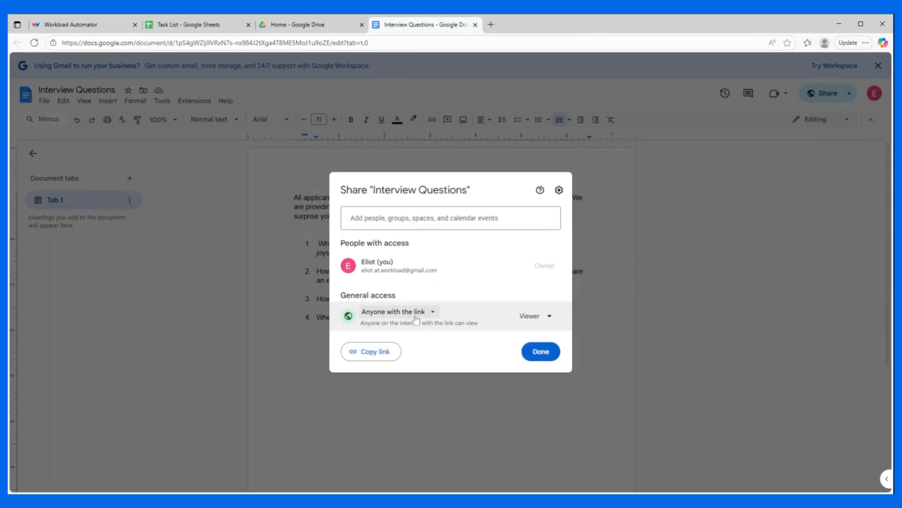
left_click(368, 351)
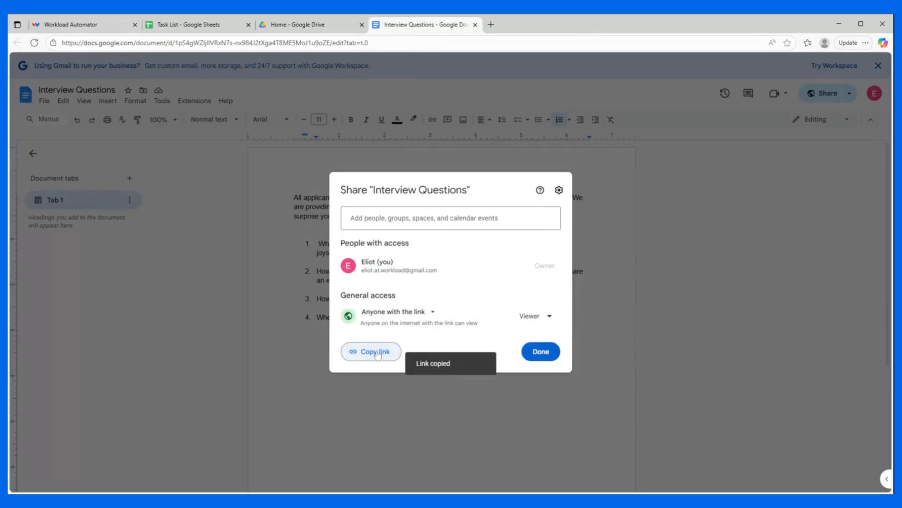
left_click(68, 24)
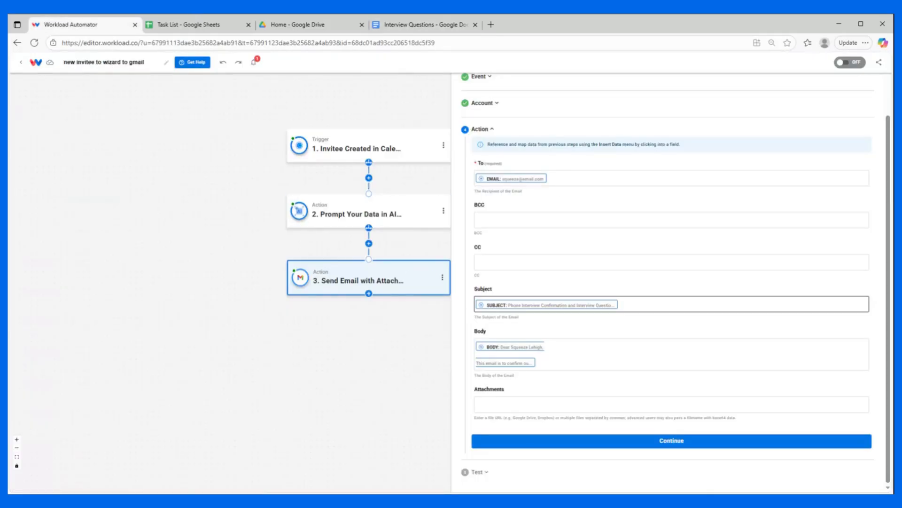
left_click(540, 404)
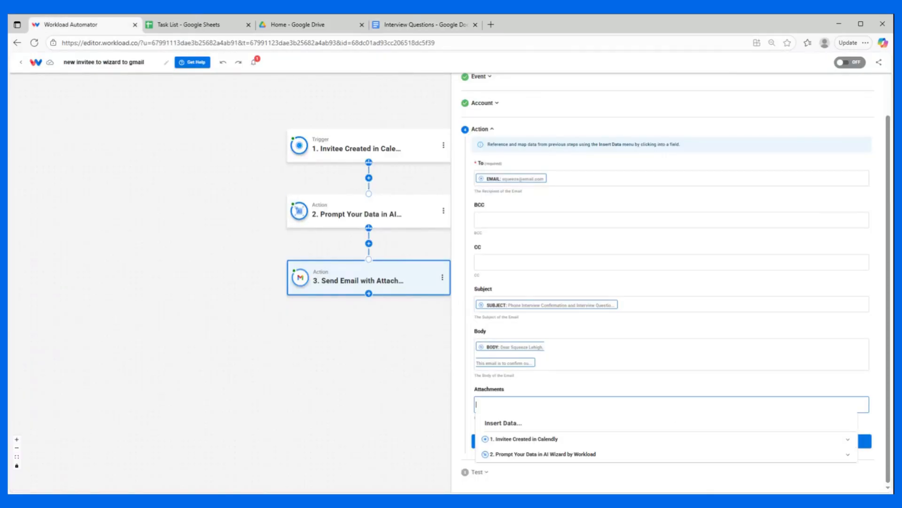
key("ctrl+v")
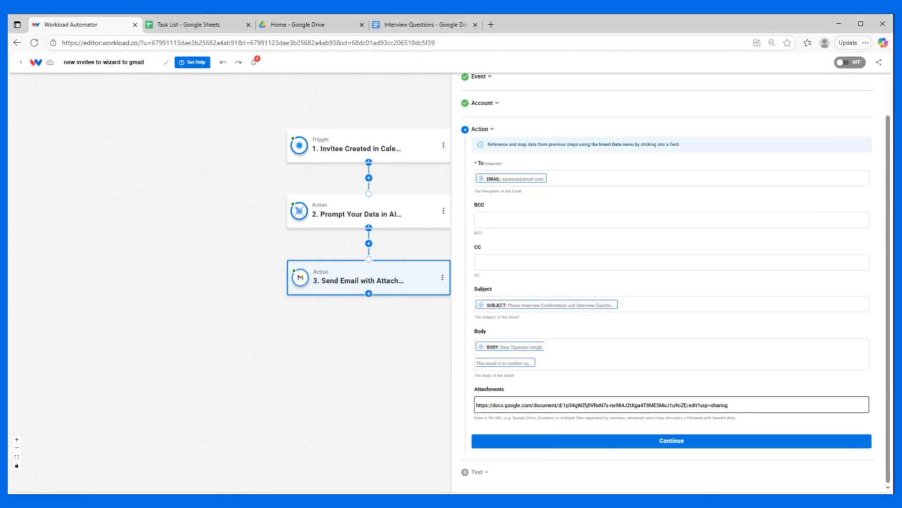
Step: Continue to testing, run a test of the Send Email with Attachment action, and finish the step
left_click(549, 440)
left_click(531, 332)
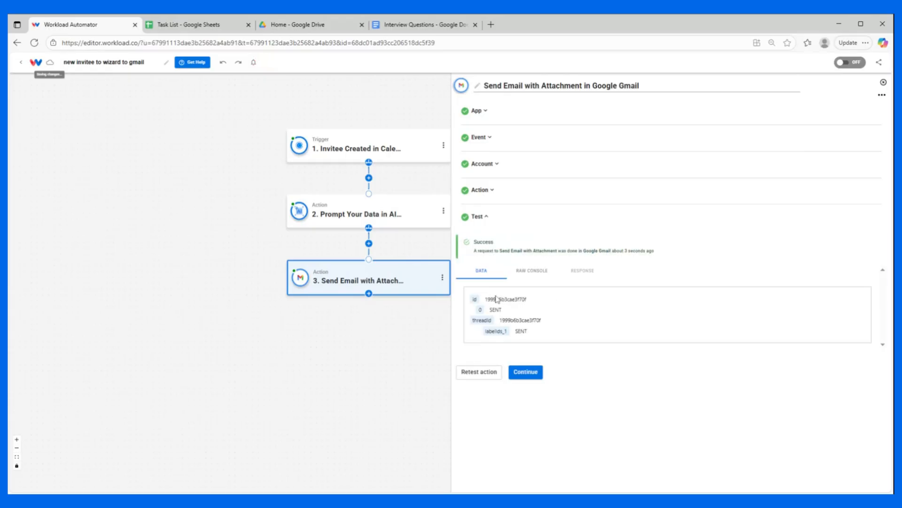
left_click(530, 373)
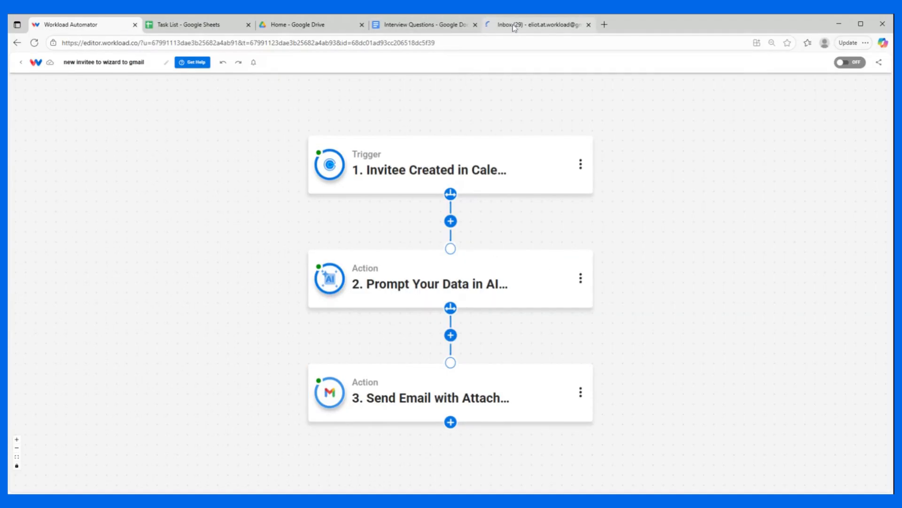
Step: Switch to Gmail and open the sent Phone Interview Confirmation and Interview Questions message to check its body text and attachment
left_click(515, 25)
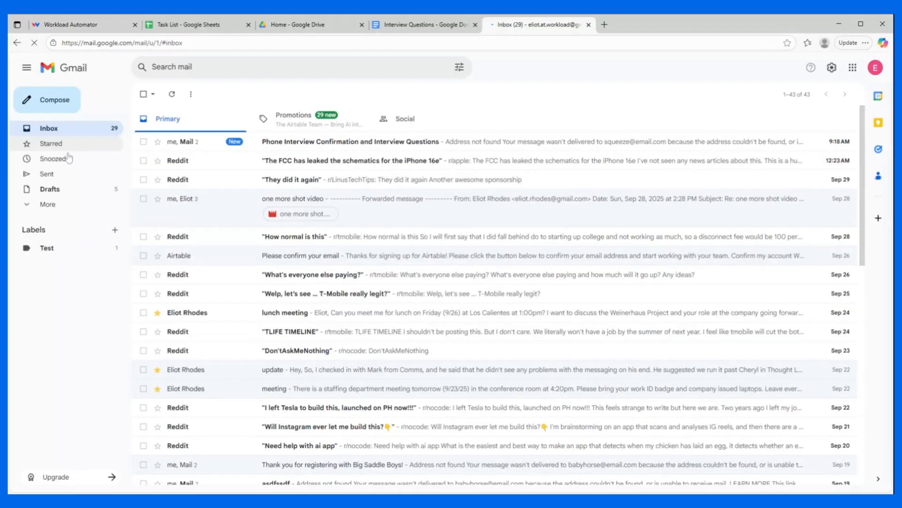
left_click(47, 174)
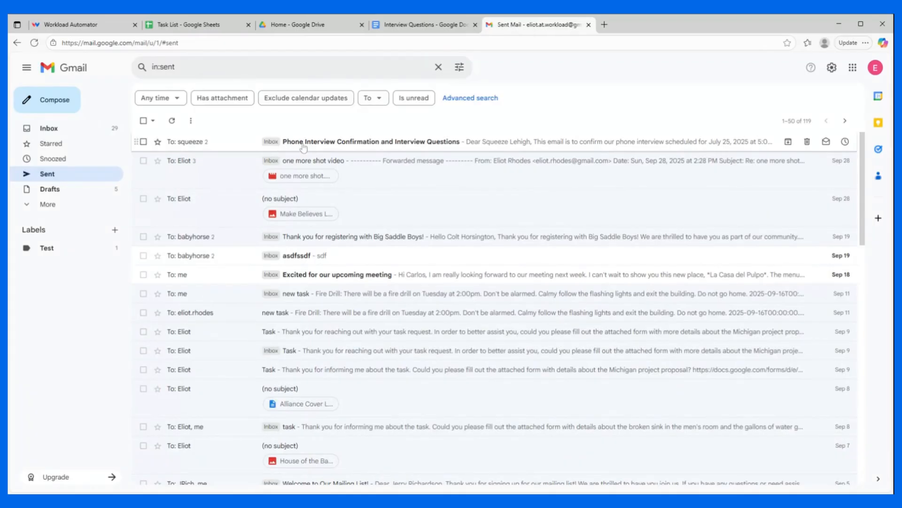
left_click(432, 148)
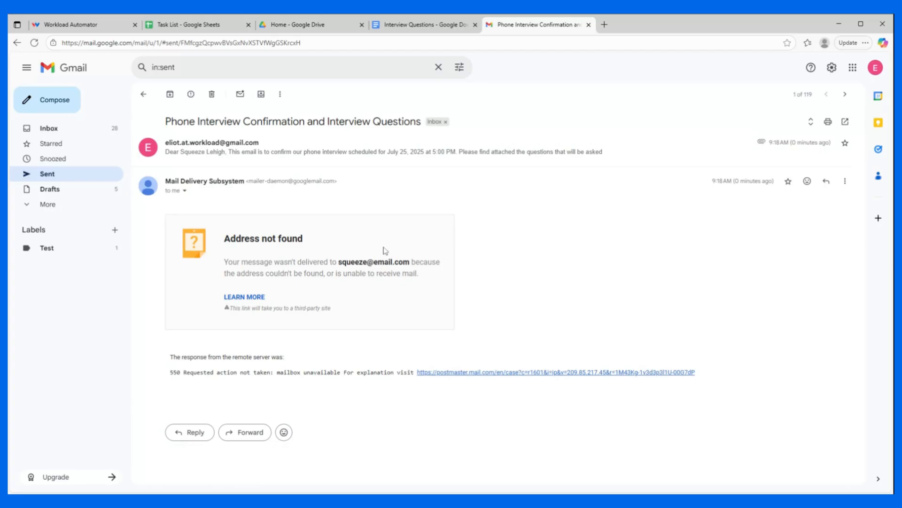
left_click(354, 151)
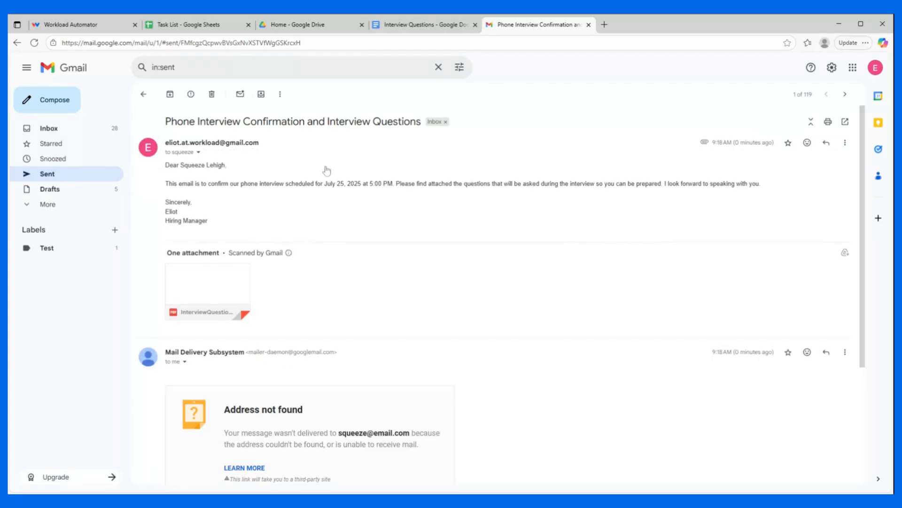
mouse_move(205, 292)
Step: Return to the Workload editor and activate the new invitee to wizard to gmail workflow
left_click(71, 25)
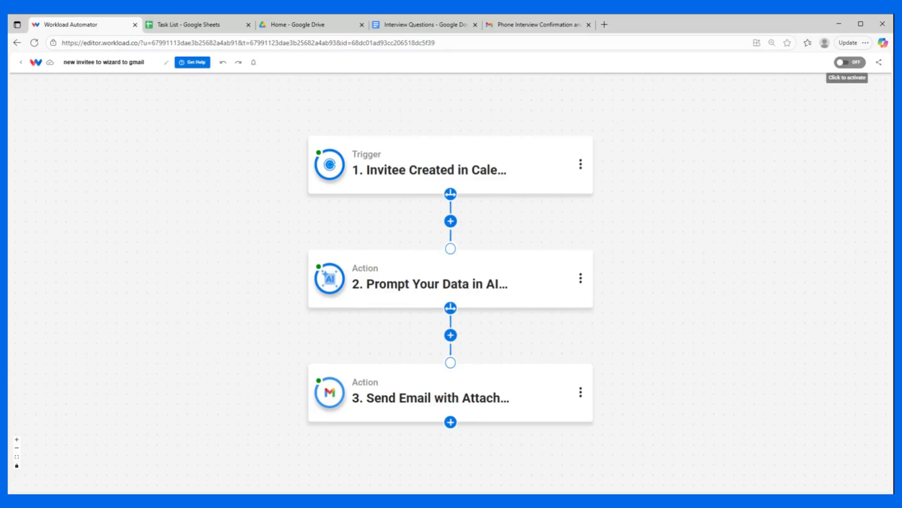
left_click(851, 62)
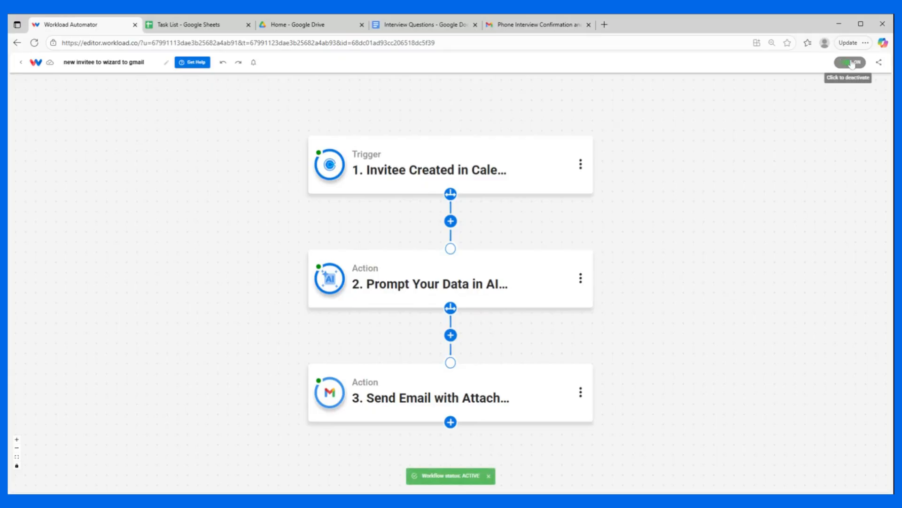